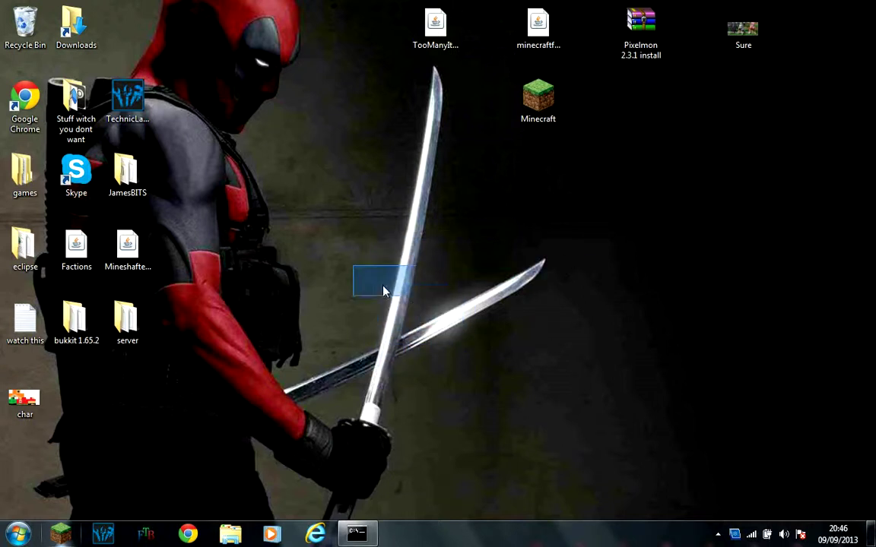
left_click_drag(739, 91, 640, 250)
left_click_drag(400, 273, 528, 154)
left_click_drag(441, 129, 550, 139)
left_click_drag(404, 141, 595, 115)
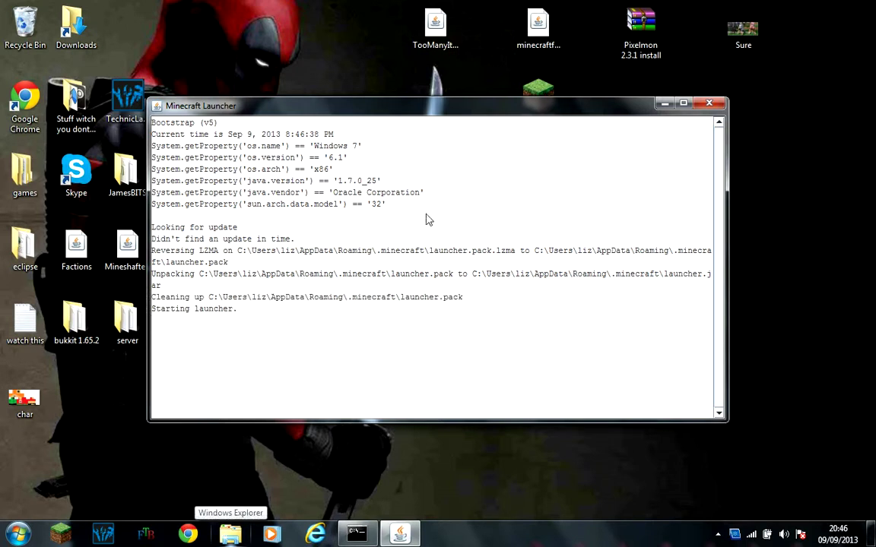
left_click_drag(497, 69, 644, 11)
left_click(356, 60)
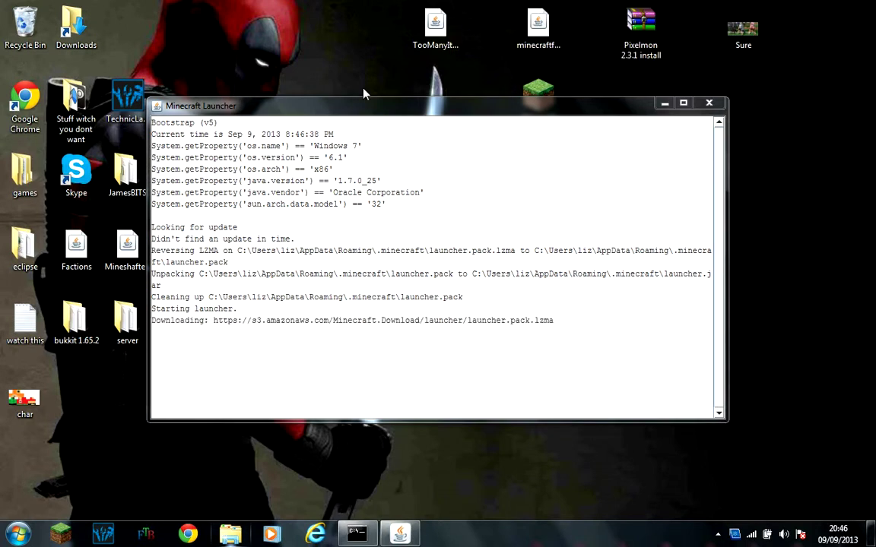
left_click(445, 34)
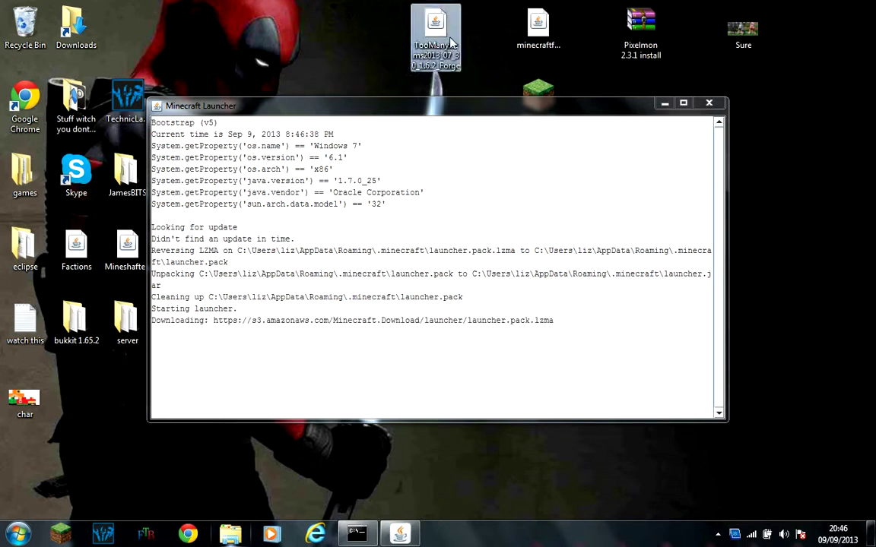
left_click(643, 22)
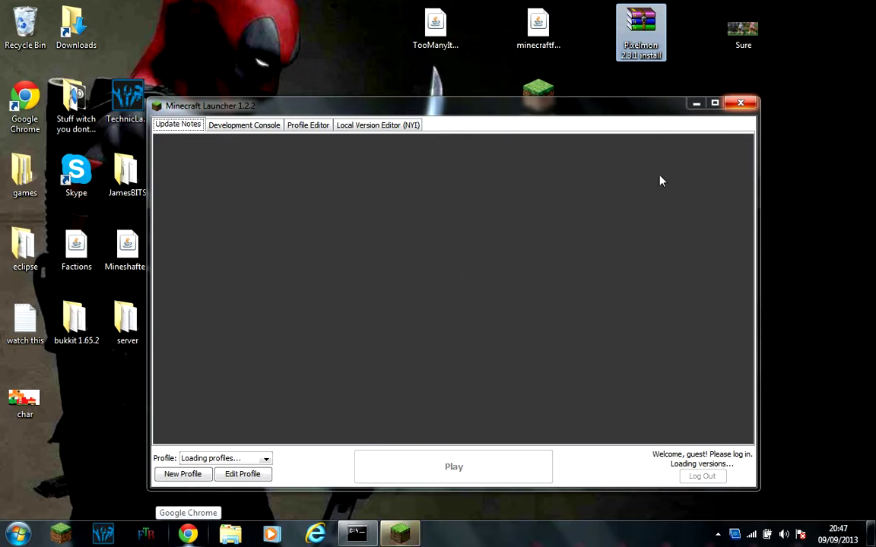
left_click(667, 88)
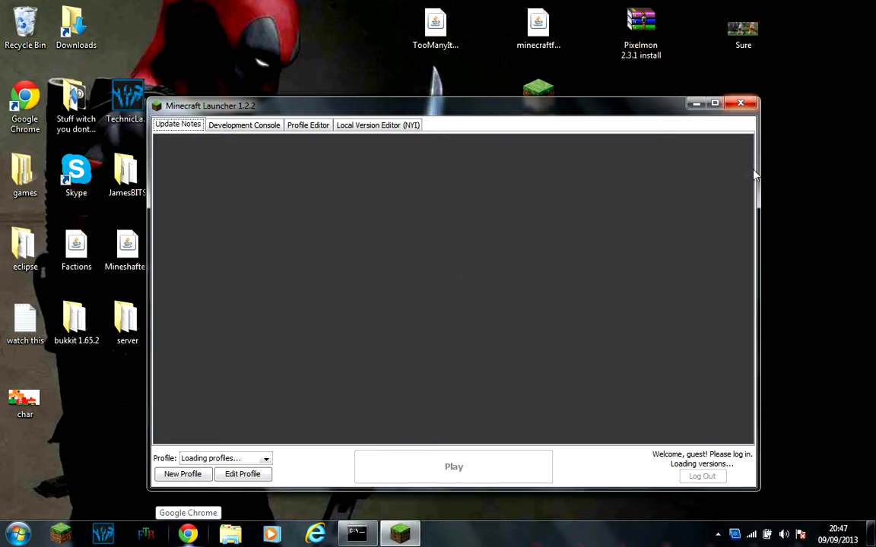
Minimize the Minecraft launcher and open the .minecraft folder by way of %appdata%
left_click(694, 104)
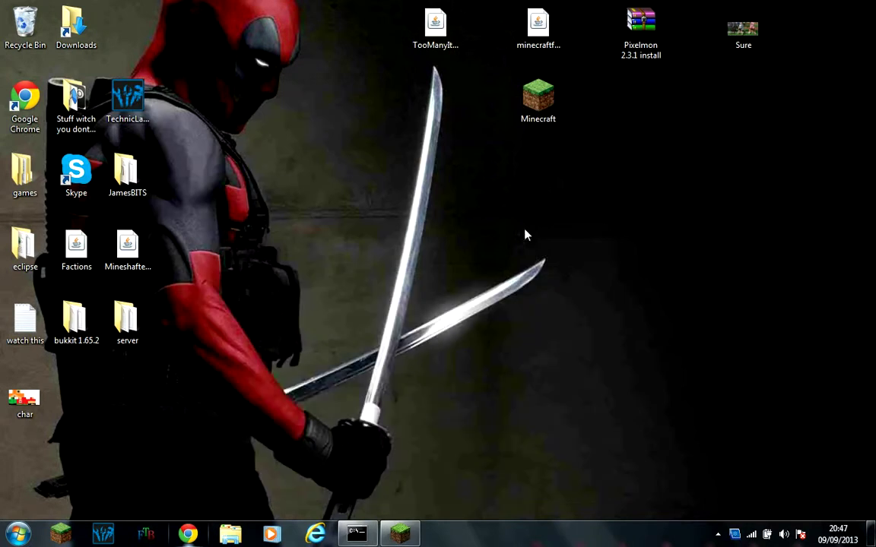
left_click_drag(520, 186, 639, 243)
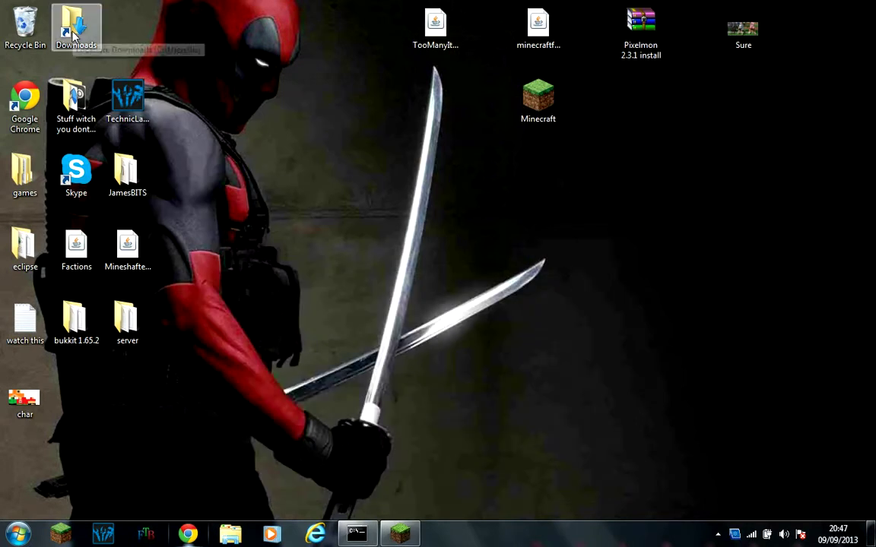
left_click(5, 537)
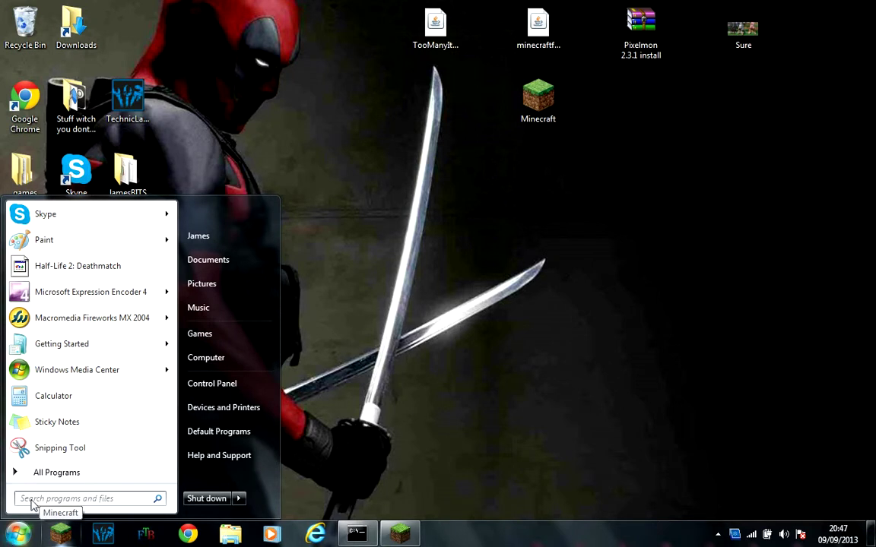
type("%appdata")
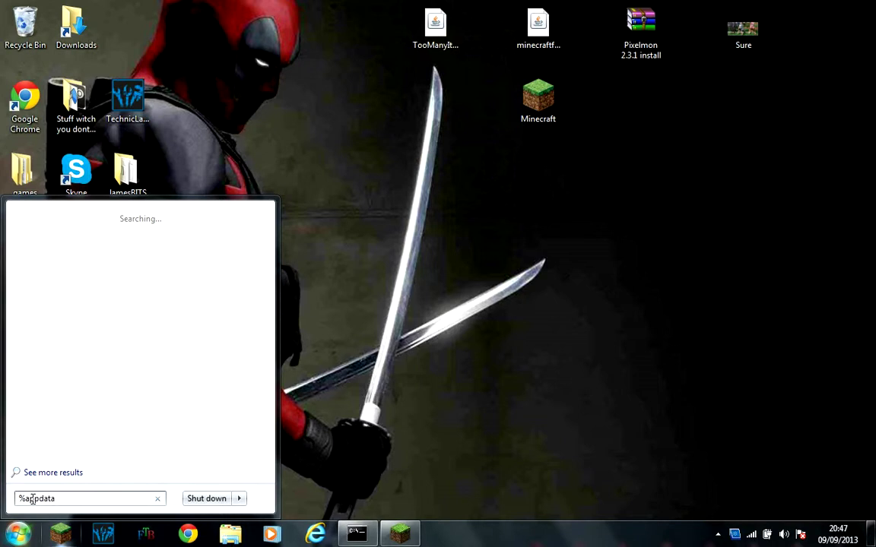
type("%")
key("Return")
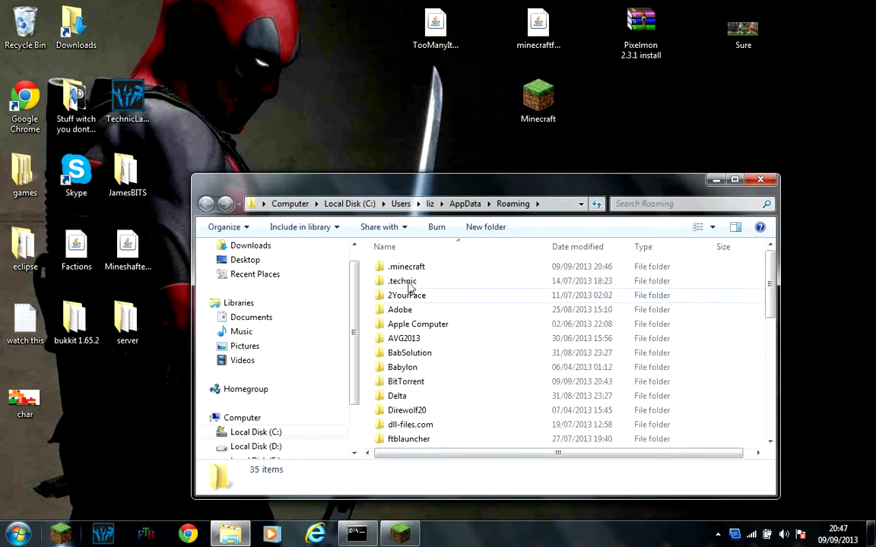
double_click(408, 267)
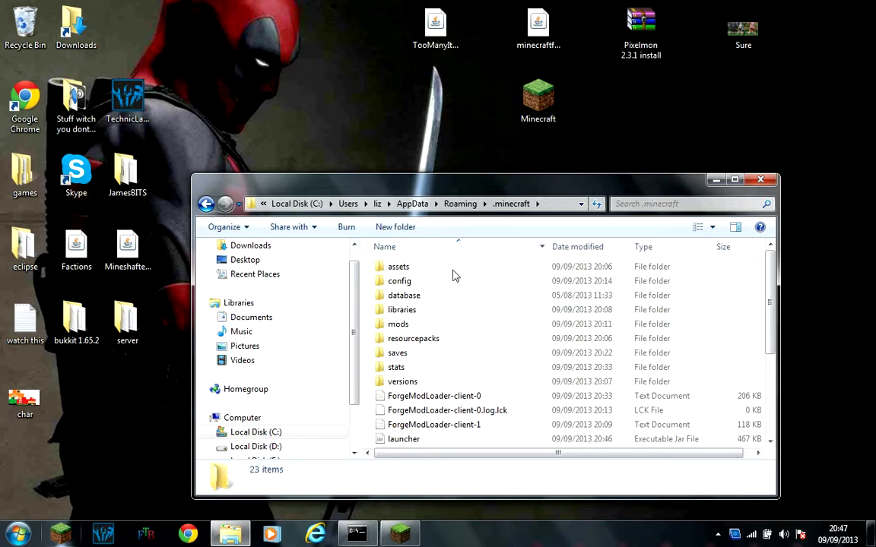
Open the Pixelmon 2.3.1 install archive, move the .minecraft window aside and dismiss the WinRAR purchase reminder
left_click(650, 32)
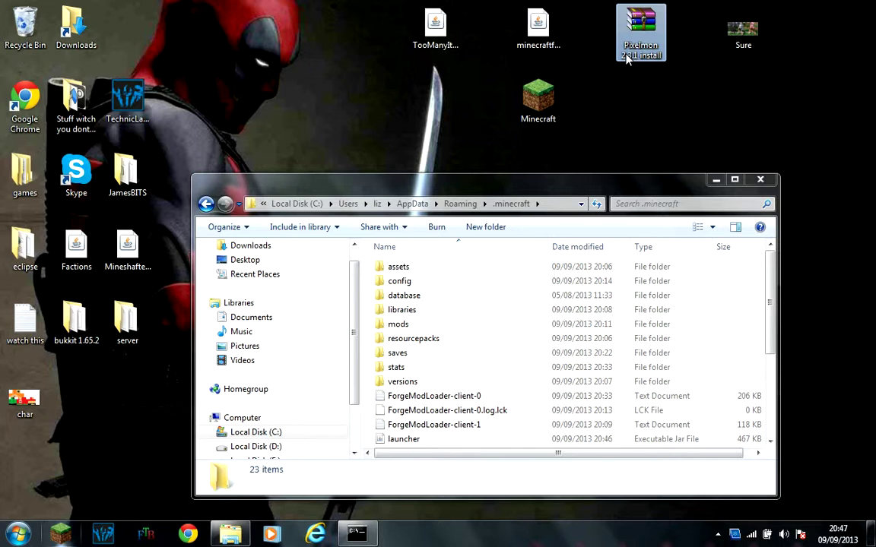
left_click(586, 185)
left_click_drag(586, 186, 403, 168)
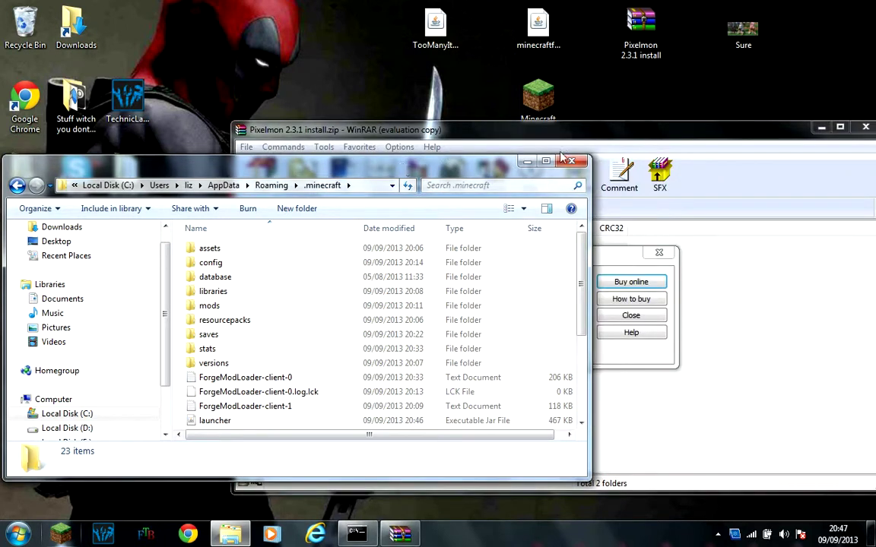
left_click(608, 287)
left_click(630, 316)
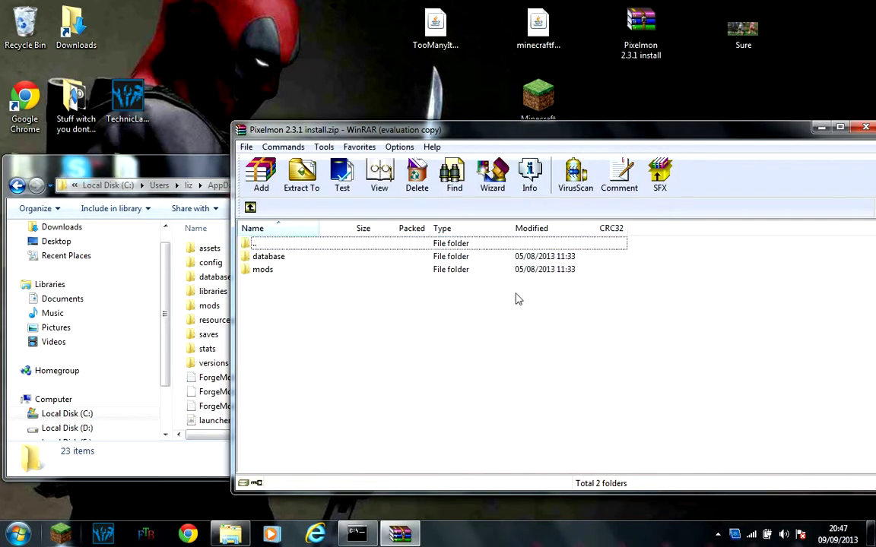
Place the archive window beside the .minecraft folder, select its database and mods folders, and close the archive without extracting
left_click_drag(520, 131, 677, 138)
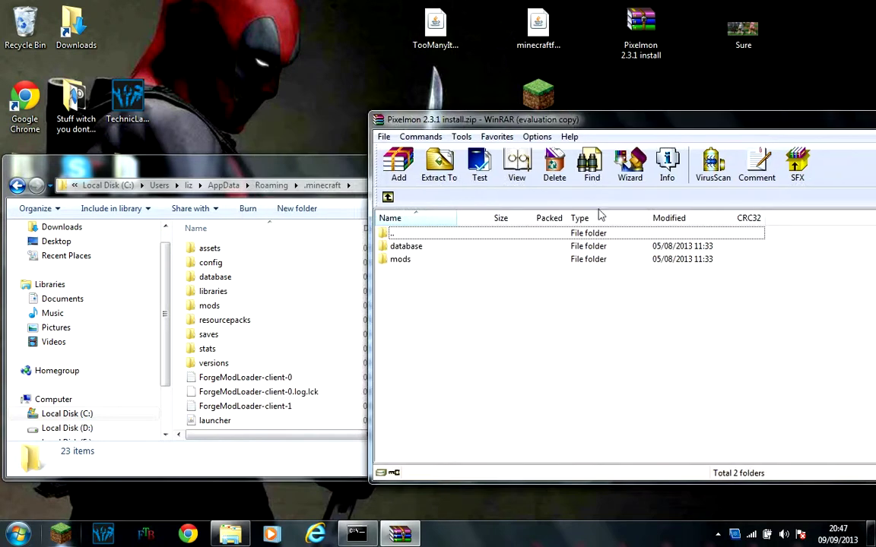
left_click_drag(463, 301, 432, 236)
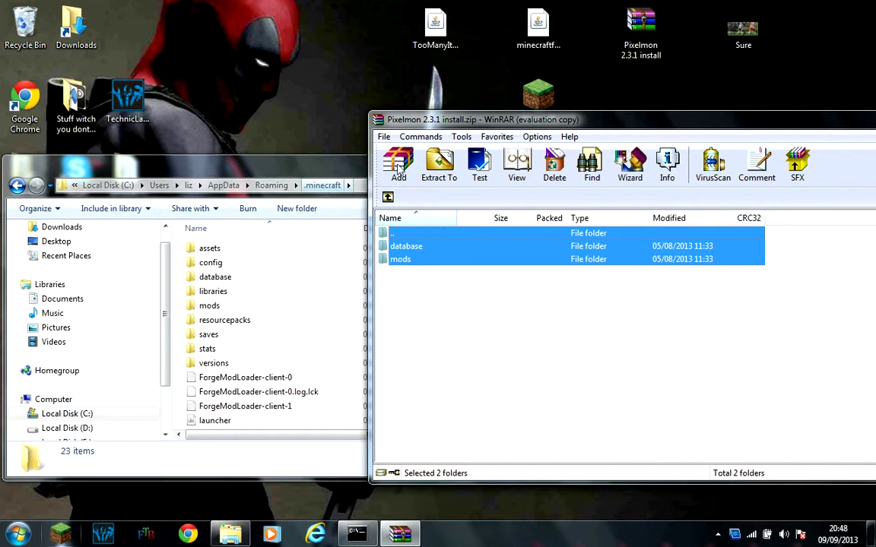
left_click_drag(587, 119, 397, 142)
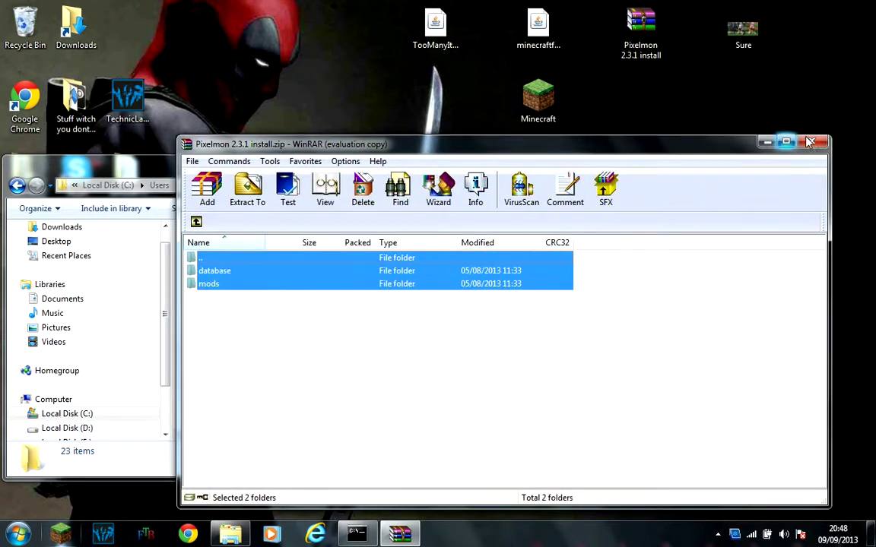
left_click(649, 143)
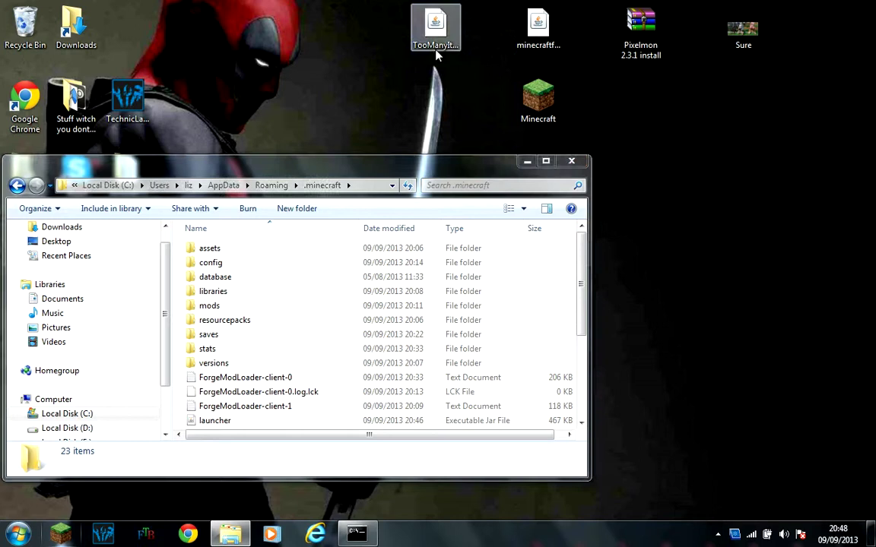
Check the mod files inside the mods folder of .minecraft and return to the parent folder
left_click(438, 50)
left_click(230, 304)
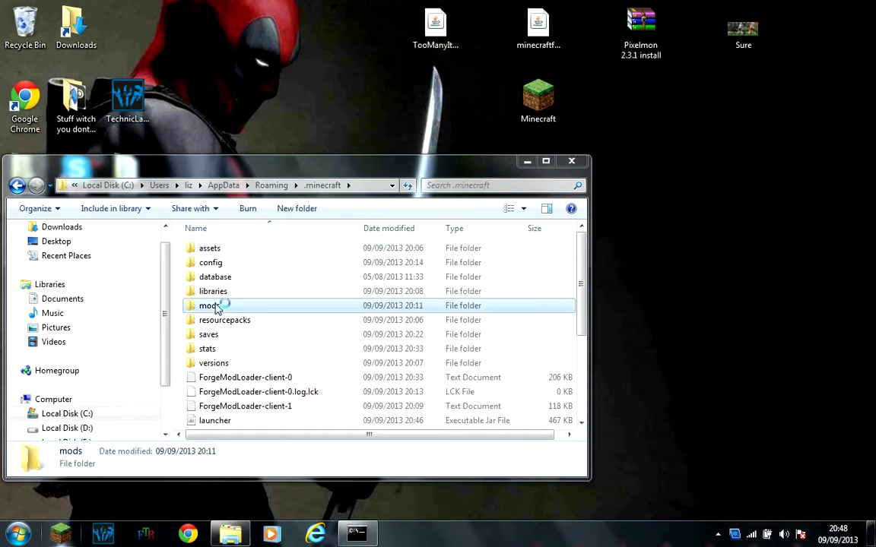
double_click(230, 304)
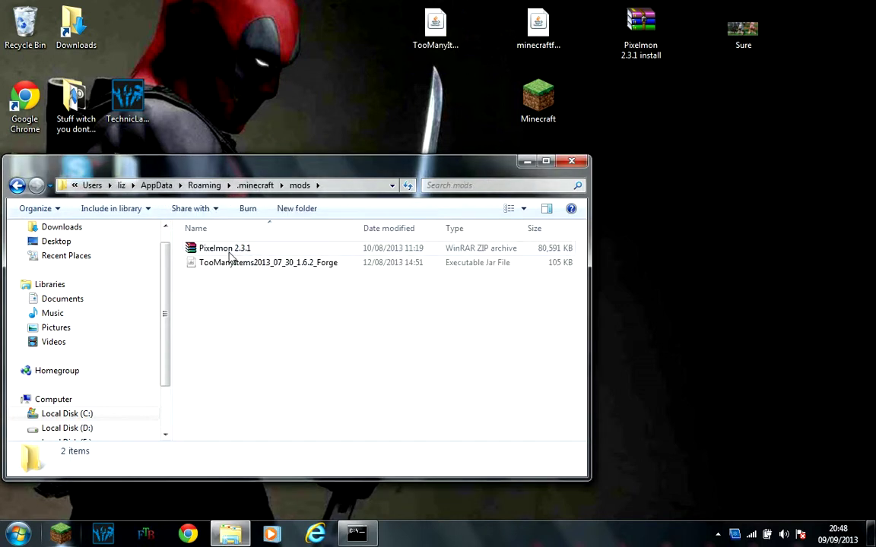
left_click(25, 186)
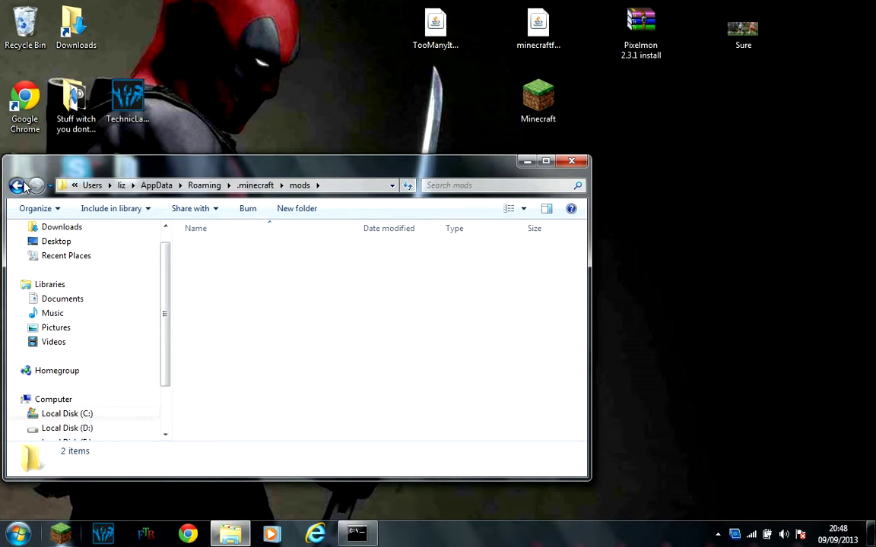
Check the files inside the database folder of .minecraft and close the folder window
left_click(216, 280)
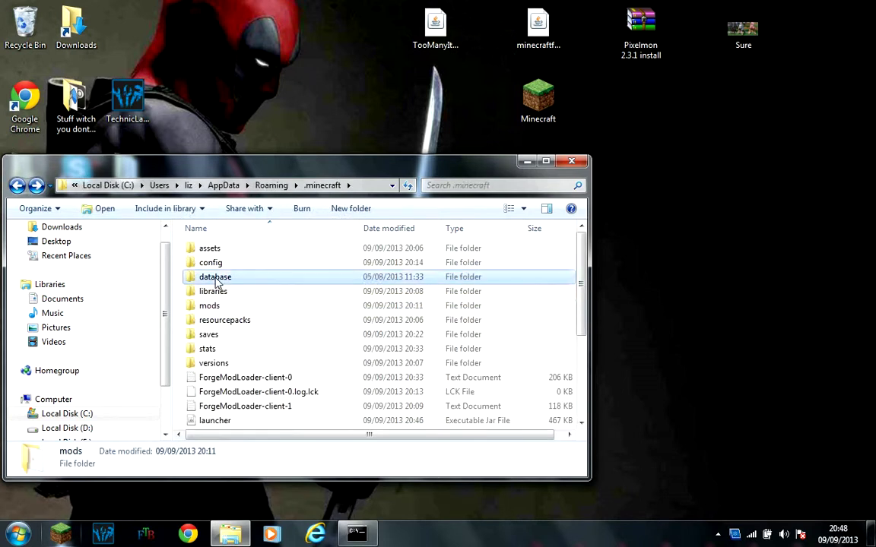
double_click(217, 280)
left_click_drag(225, 325, 273, 292)
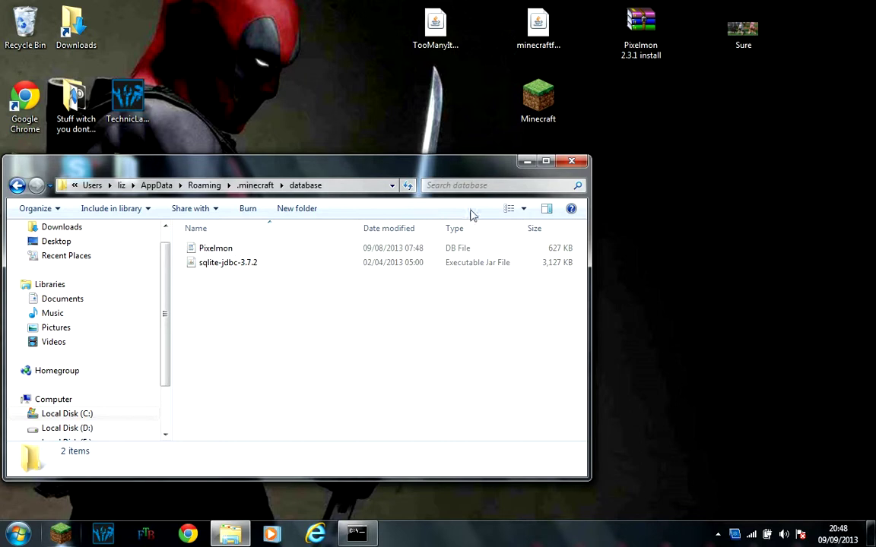
left_click(571, 162)
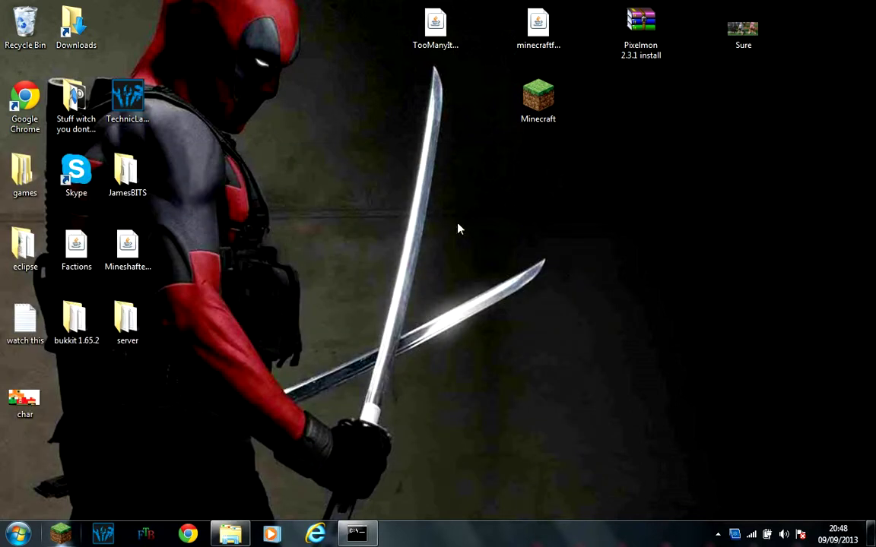
Open the Minecraft Forge 1.6.2-9.10.1.859 installer to view its install options, then cancel it
left_click(558, 24)
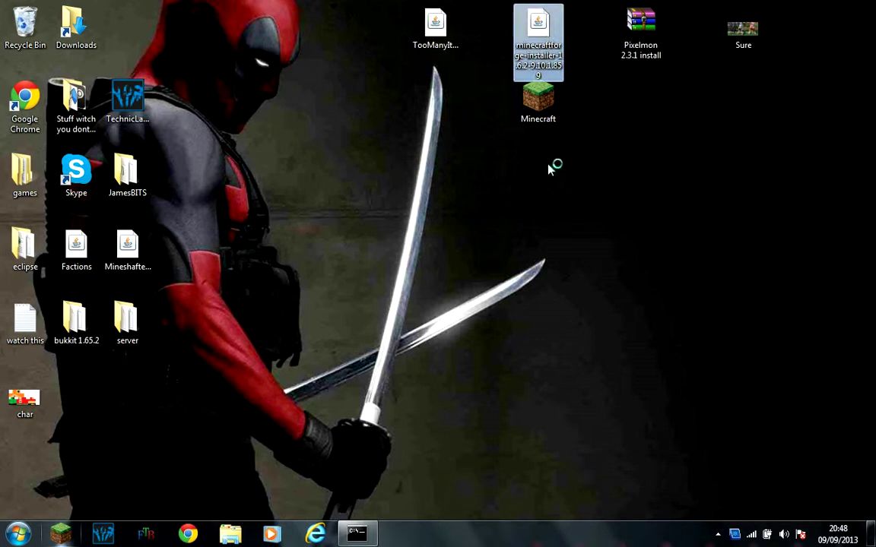
double_click(547, 57)
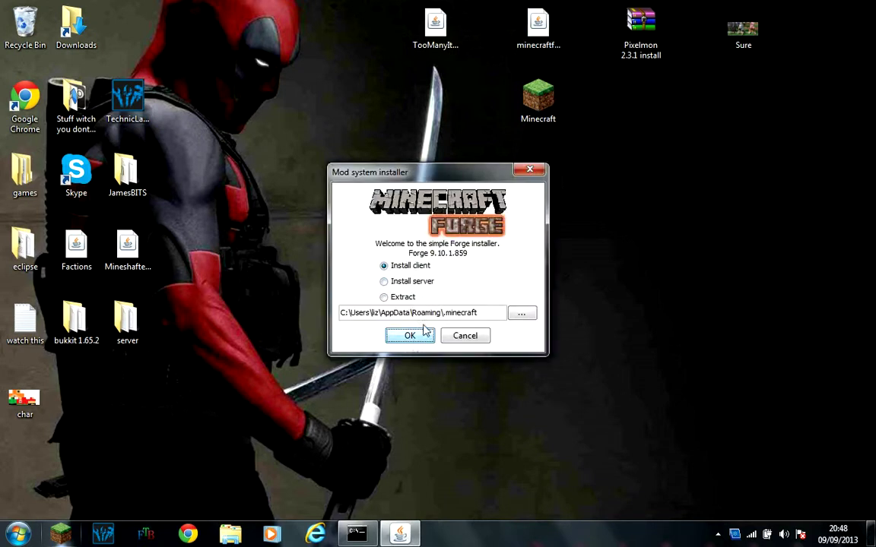
left_click(462, 337)
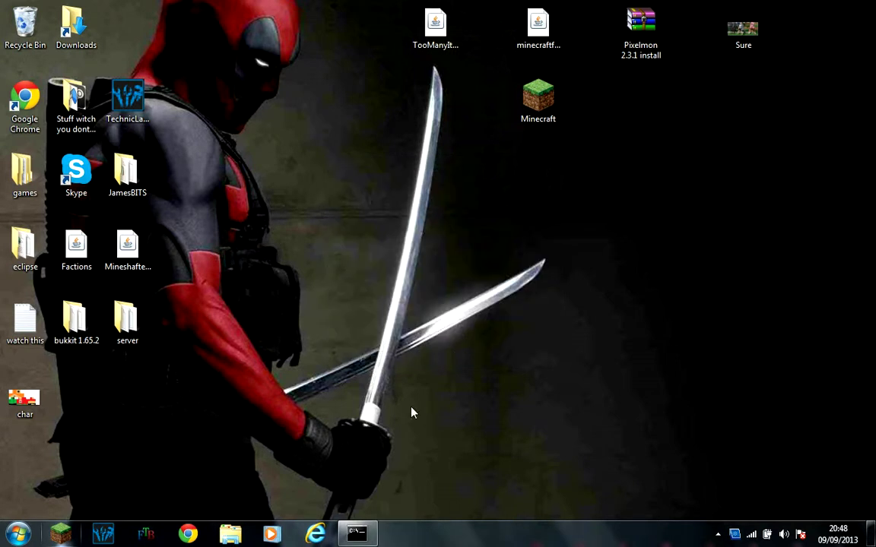
Open the Minecraft launcher, choose the Forge profile and start the game
double_click(543, 92)
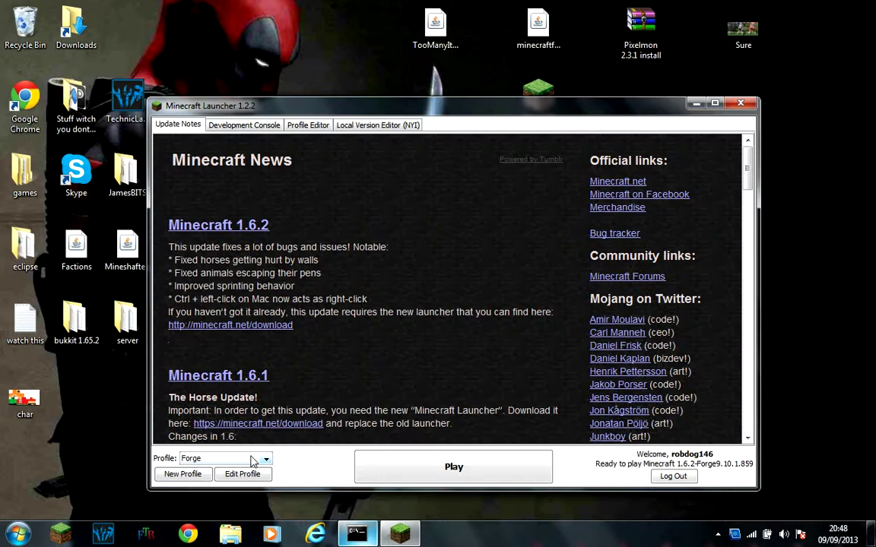
left_click(261, 462)
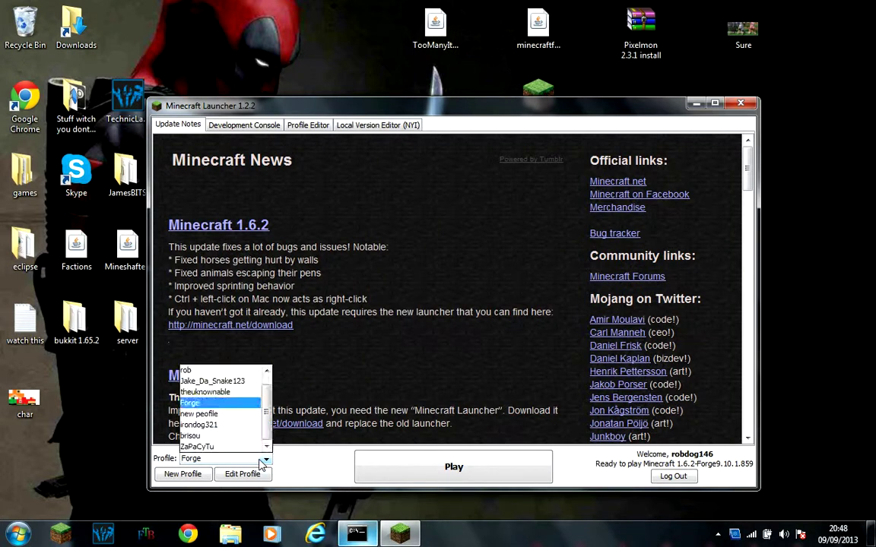
left_click(219, 374)
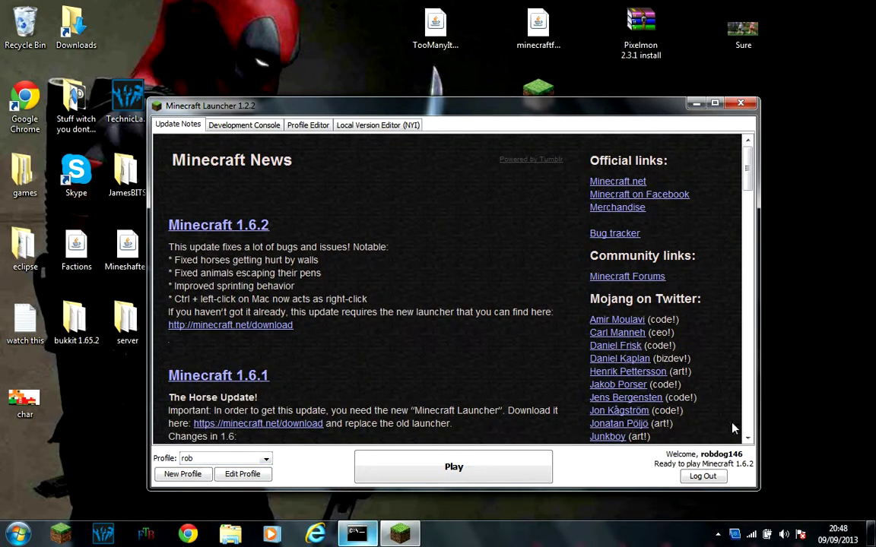
left_click(266, 459)
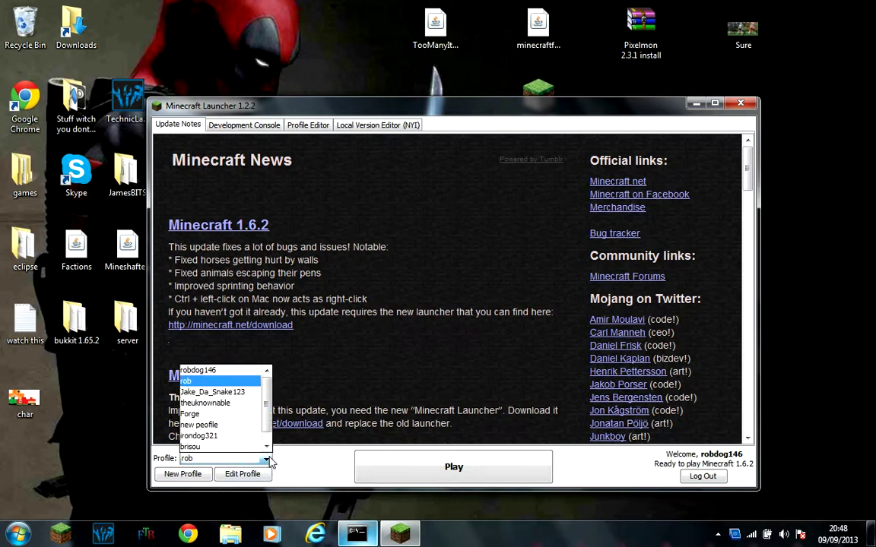
left_click(199, 414)
left_click(242, 473)
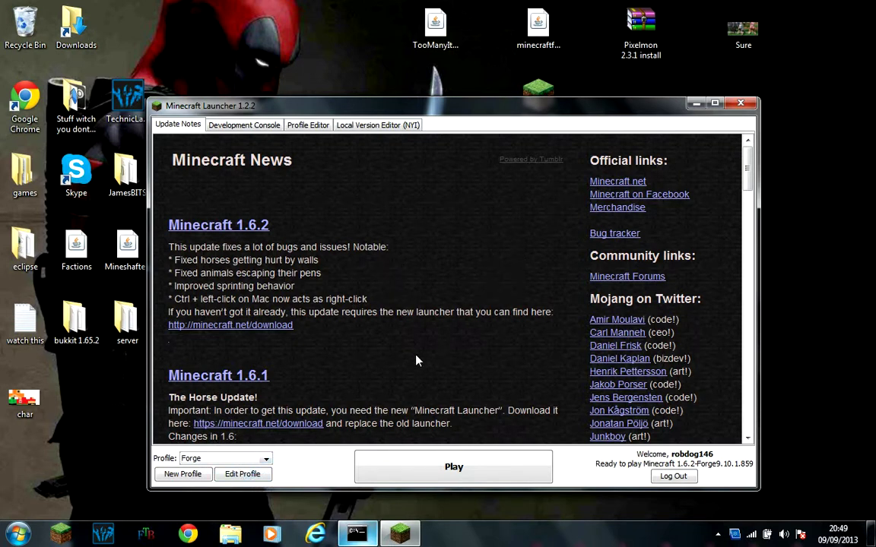
left_click(494, 465)
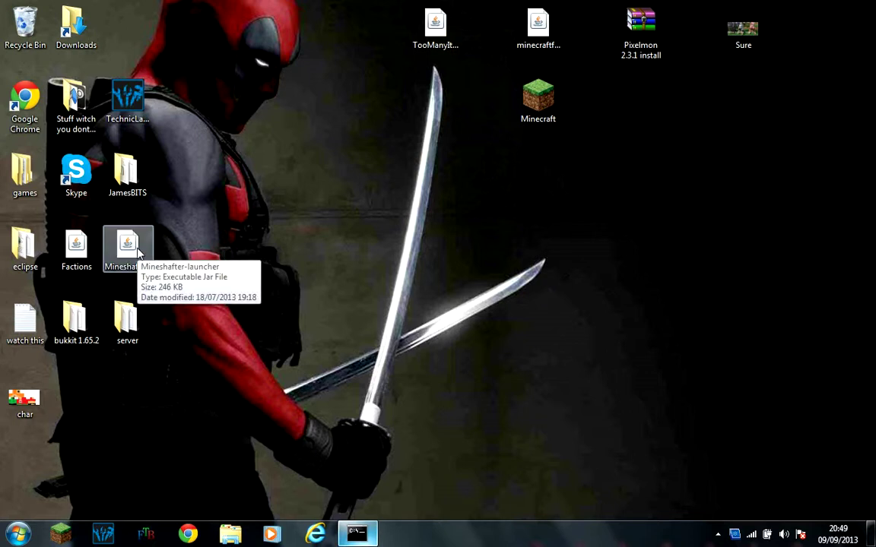
double_click(133, 251)
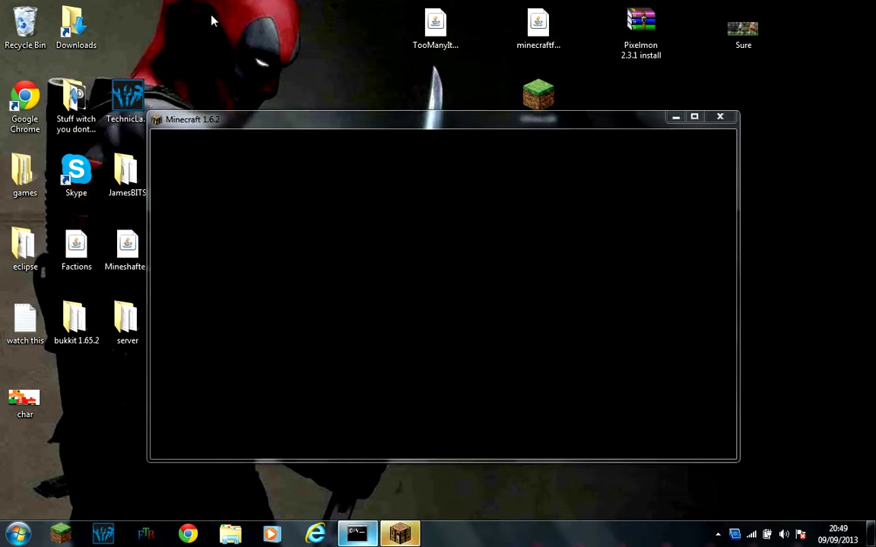
left_click_drag(282, 8, 235, 83)
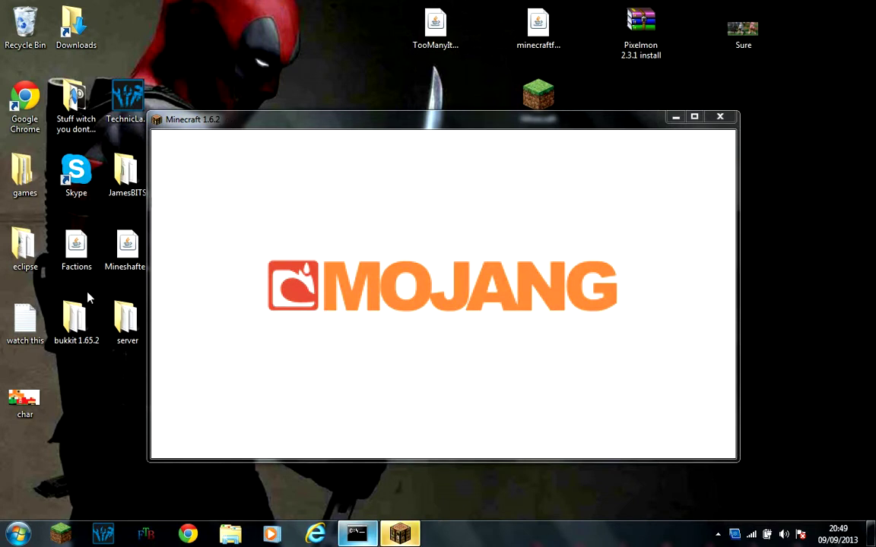
Check the contents of the plugins folder inside the bukkit 1.65.2 folder and close the folder window
left_click(77, 323)
double_click(82, 325)
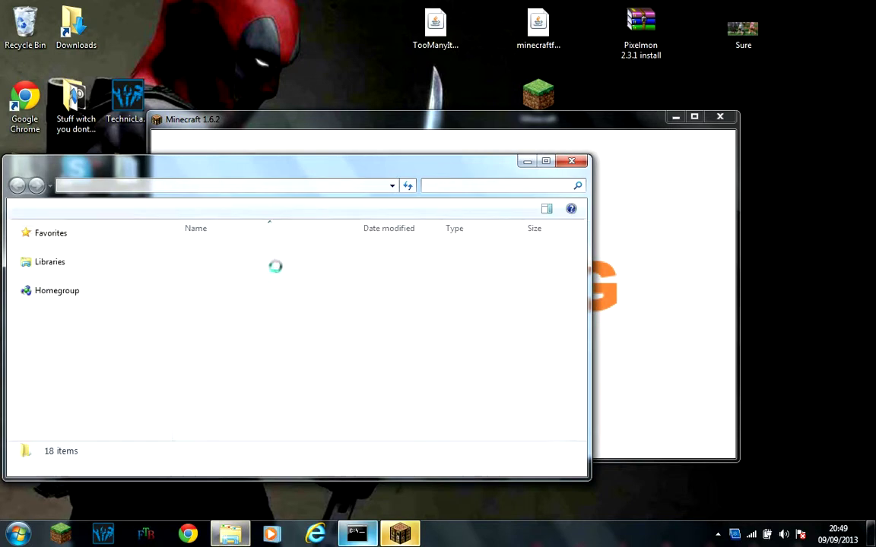
double_click(202, 250)
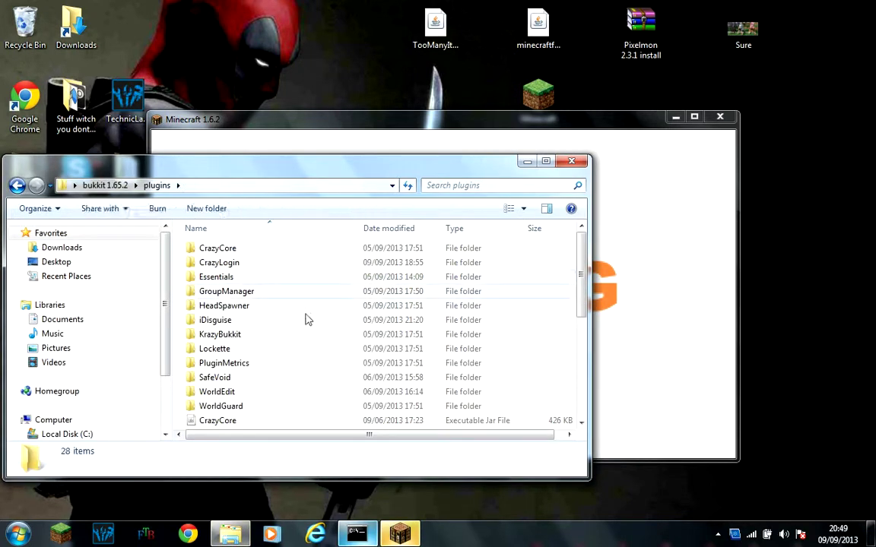
left_click(571, 161)
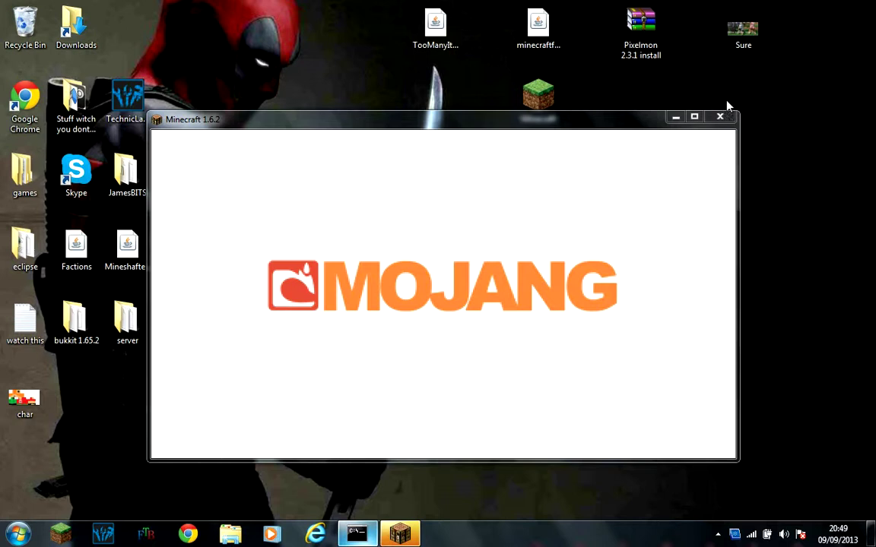
left_click_drag(800, 165, 795, 365)
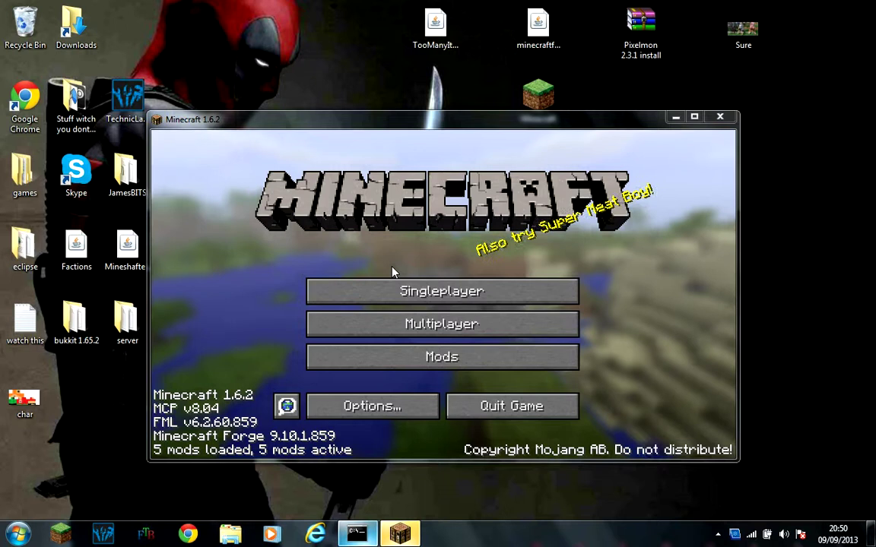
View the multiplayer server list, select the Pixelmon server entry and return to the title screen
left_click(456, 324)
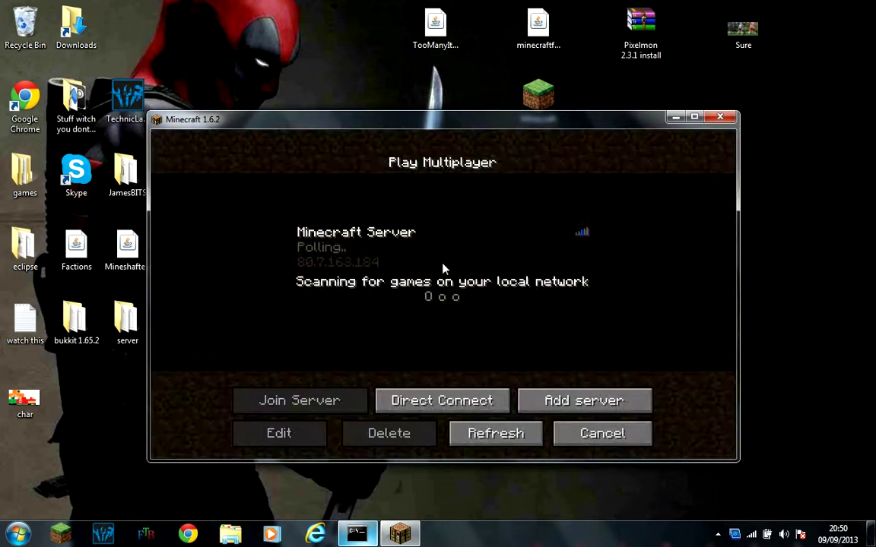
left_click(324, 266)
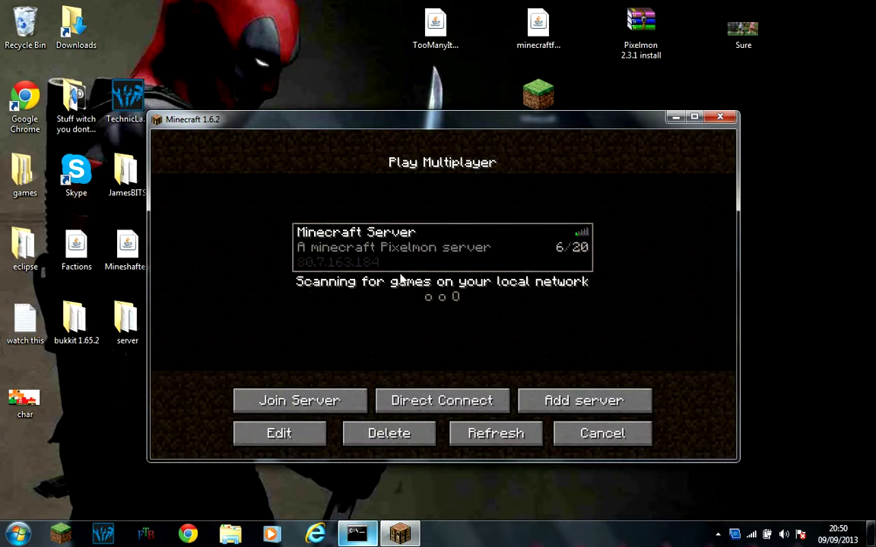
left_click(589, 434)
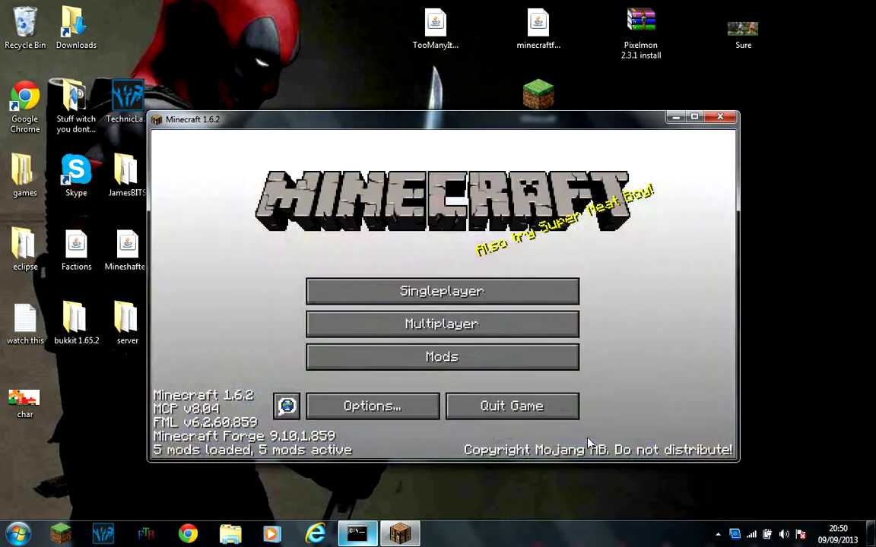
Delete the existing singleplayer world named New World
left_click(449, 292)
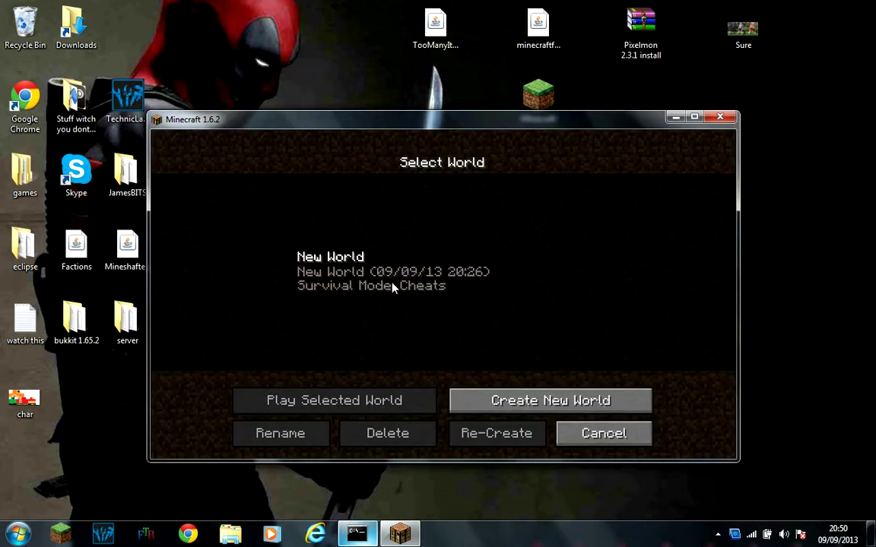
left_click(395, 271)
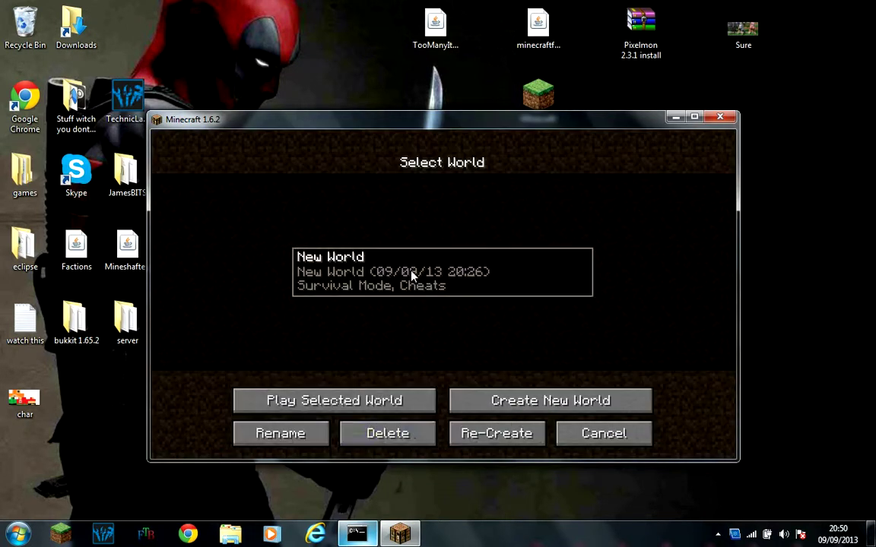
left_click(393, 435)
left_click(377, 331)
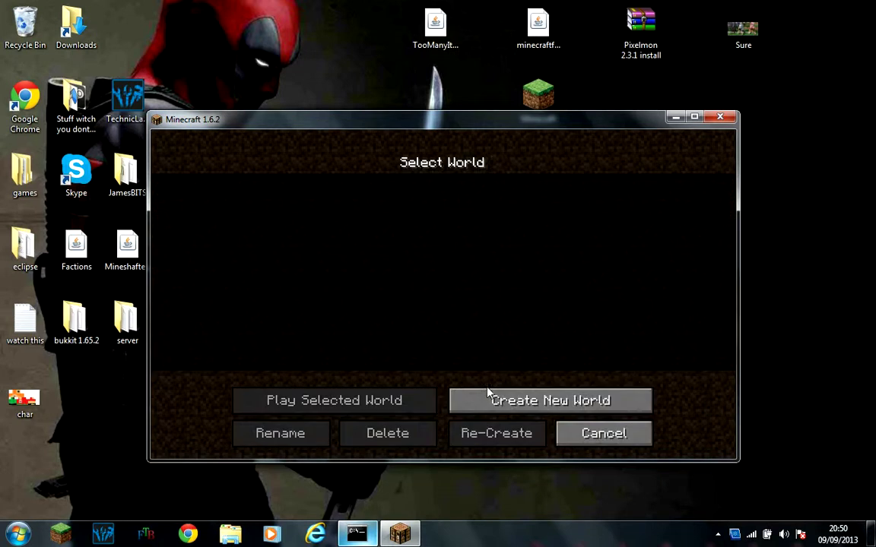
Create a new singleplayer world with a name-like text as the world generator seed and cheats allowed
left_click(488, 392)
left_click(475, 400)
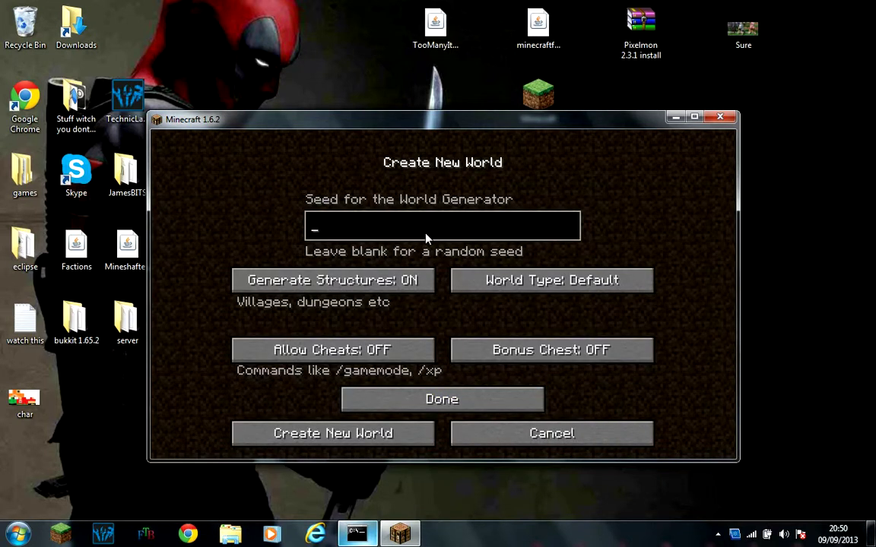
type("John wan")
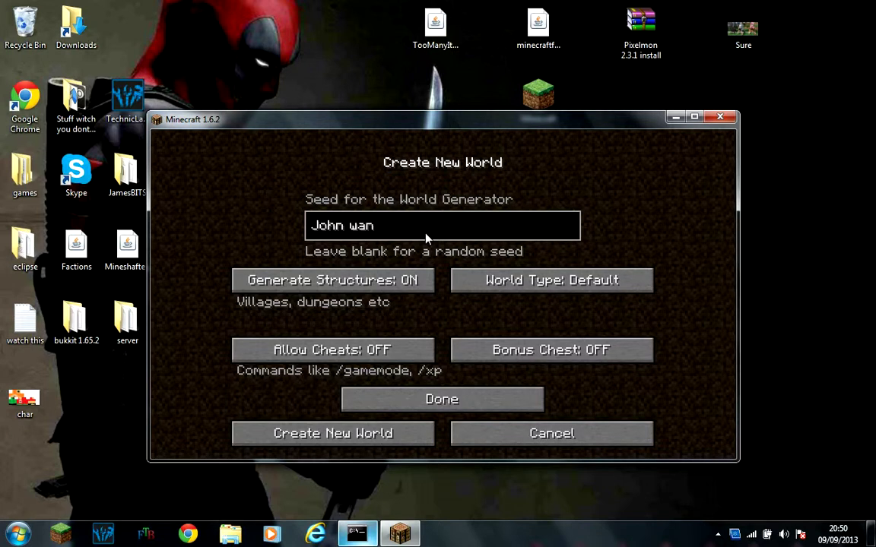
type("snt")
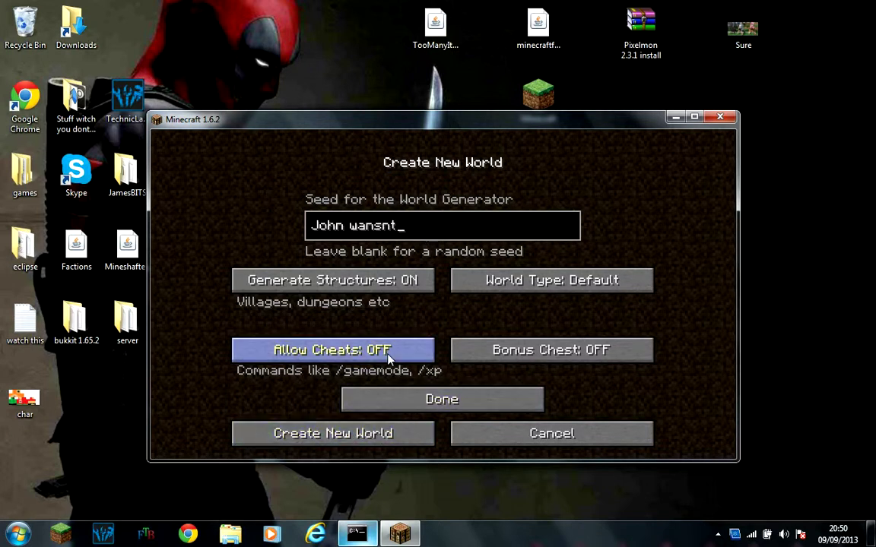
left_click(357, 351)
left_click(391, 400)
left_click(385, 433)
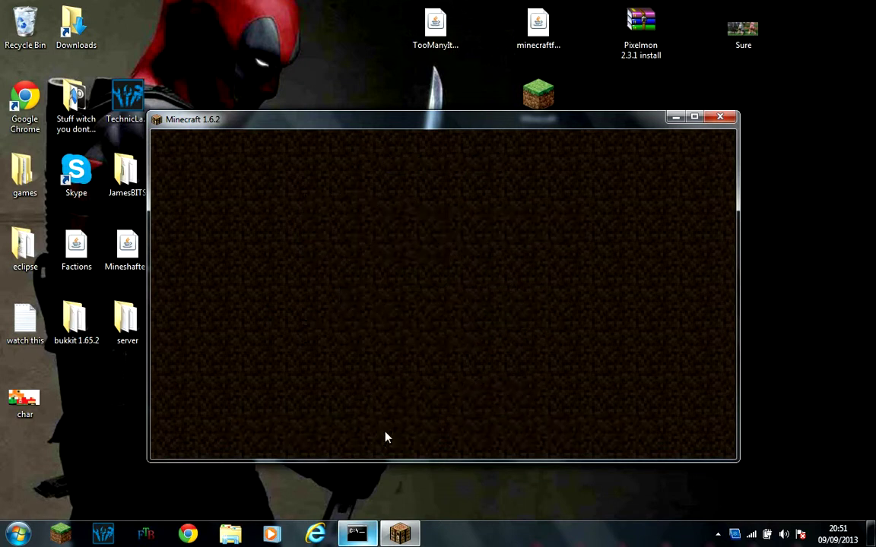